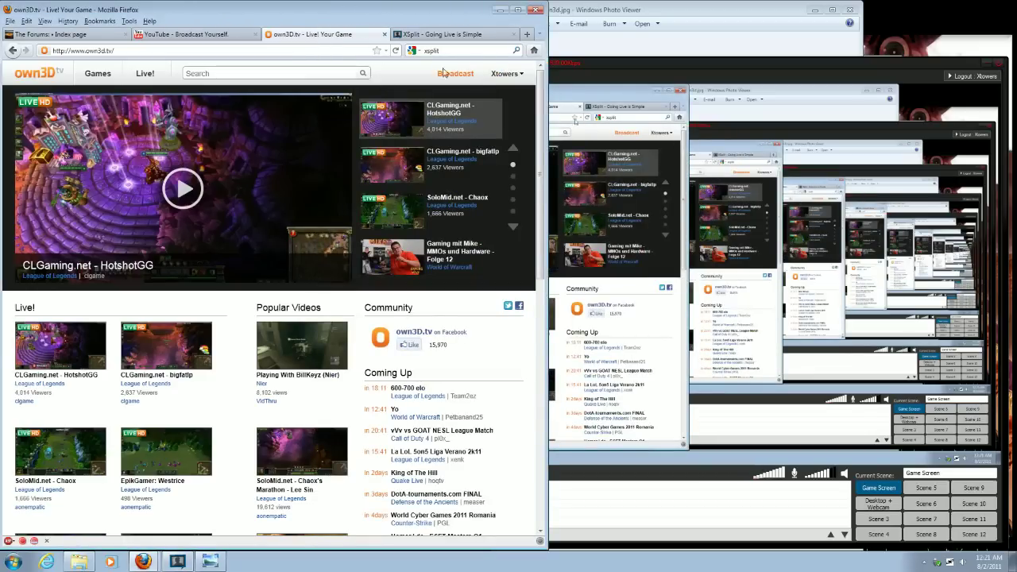
Show the Xtowers account dropdown on the own3D.tv home page.
{"action": "mouse_move", "coordinate": [502, 77]}
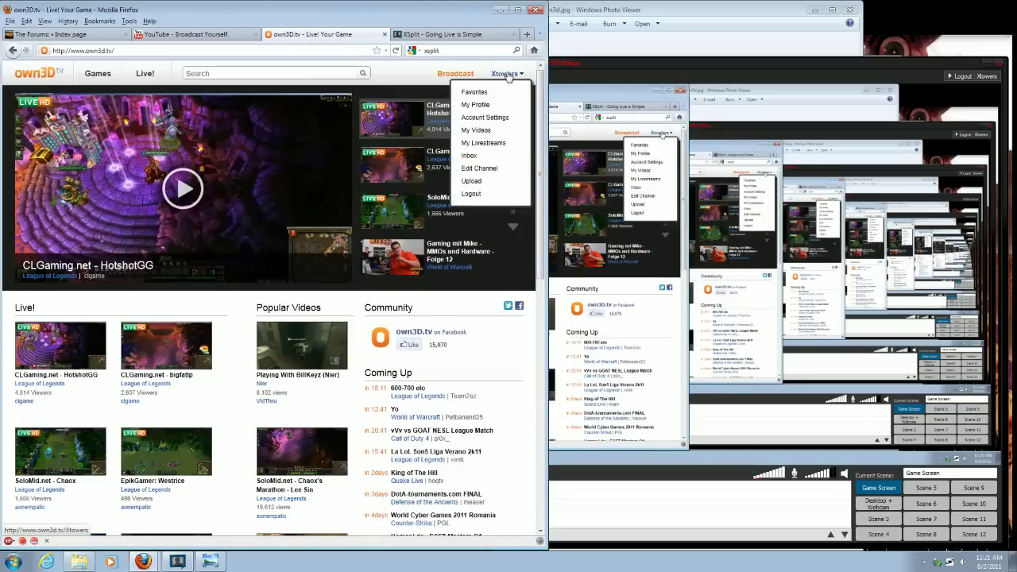
Browse My Livestreams and Add Livestream, then open the Medieval 2 Total War stream's settings.
{"action": "left_click", "coordinate": [494, 143]}
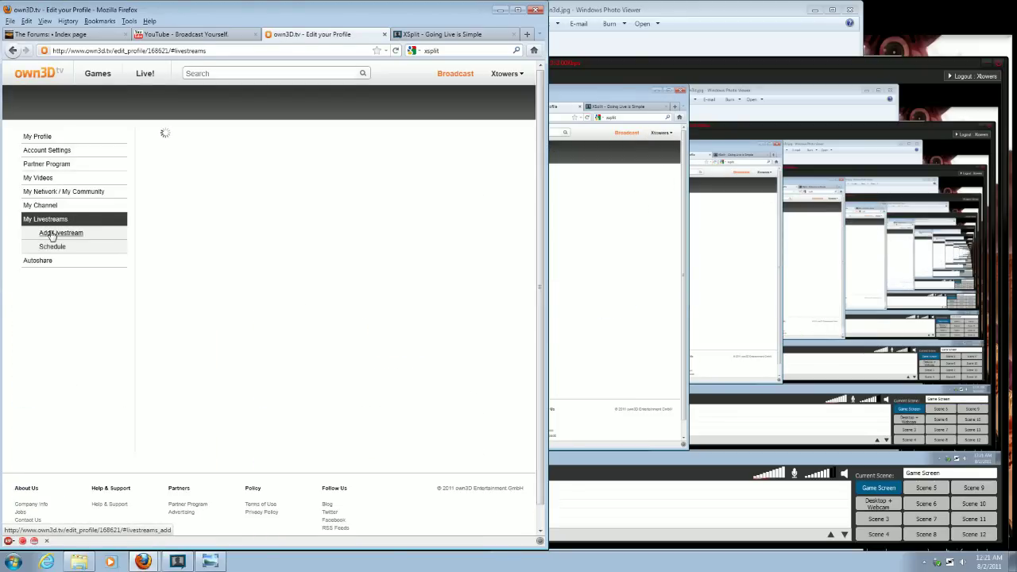
{"action": "left_click", "coordinate": [51, 235]}
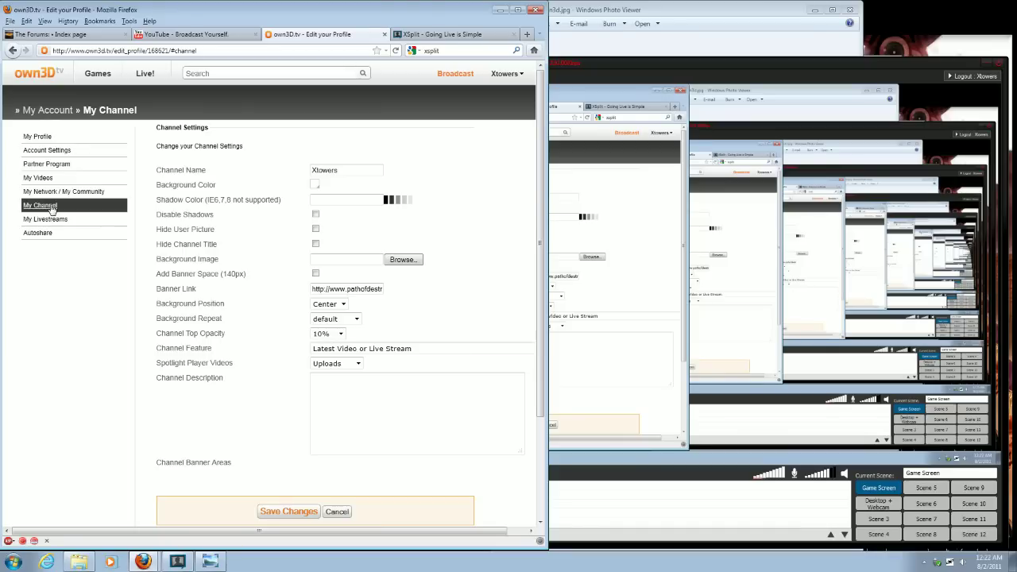
{"action": "left_click", "coordinate": [63, 220]}
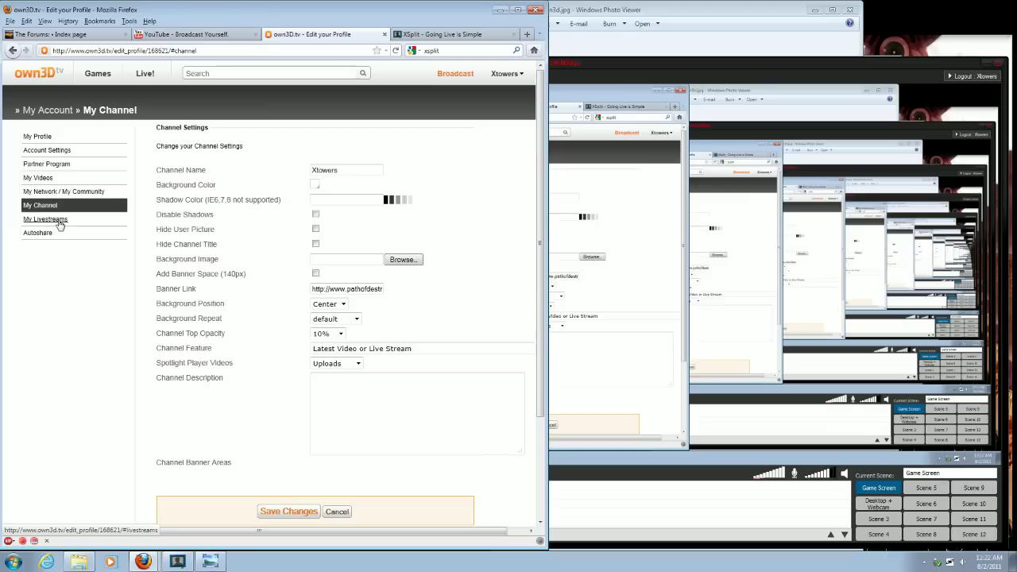
{"action": "left_click", "coordinate": [58, 222]}
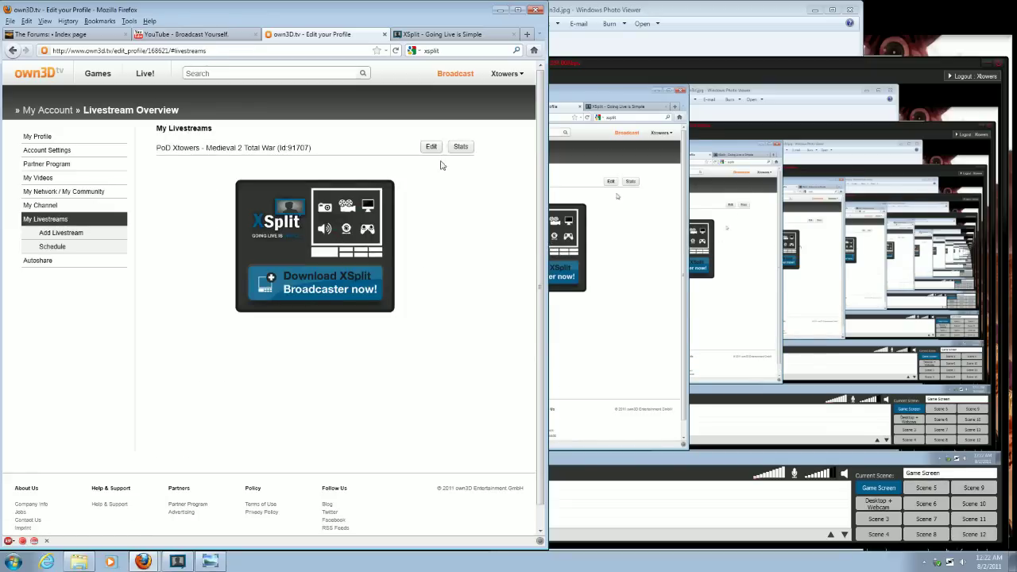
{"action": "left_click", "coordinate": [431, 146]}
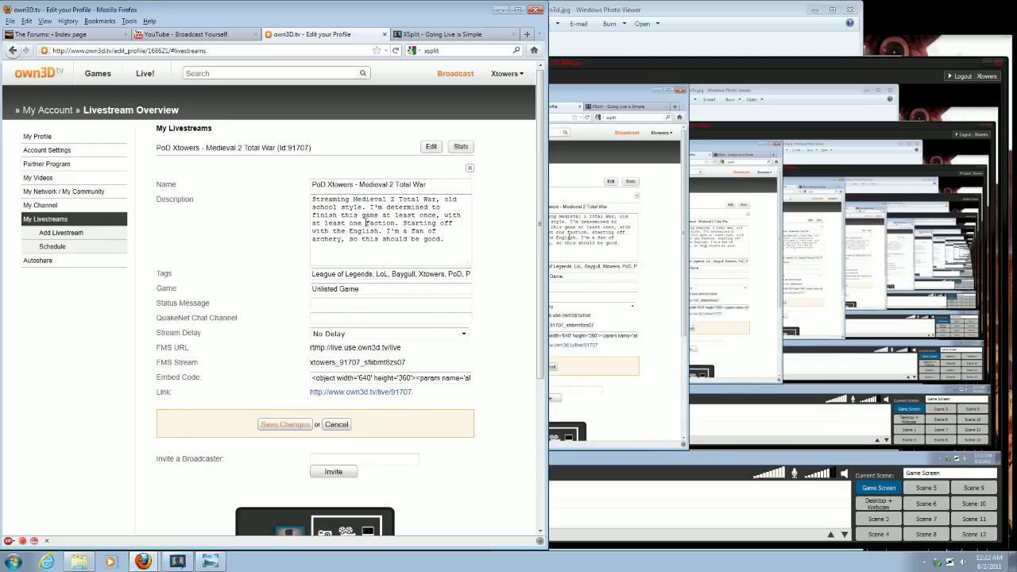
Review the stream's Name, QuakeNet Chat Channel, Game and stream delay fields.
{"action": "left_click_drag", "start_coordinate": [433, 184], "coordinate": [297, 197]}
{"action": "left_click", "coordinate": [278, 203]}
{"action": "left_click", "coordinate": [311, 318]}
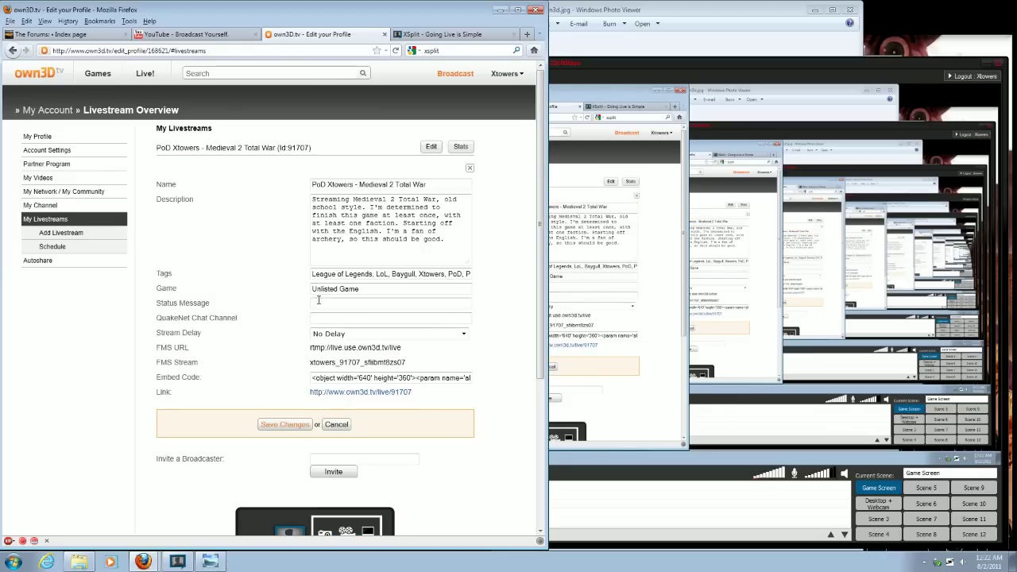
{"action": "left_click", "coordinate": [428, 289]}
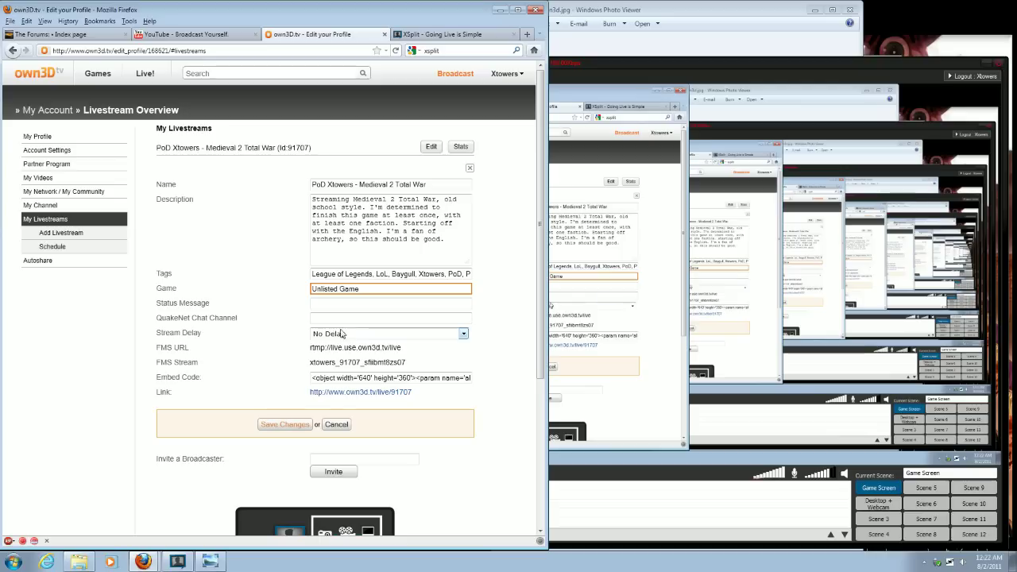
{"action": "left_click", "coordinate": [463, 334]}
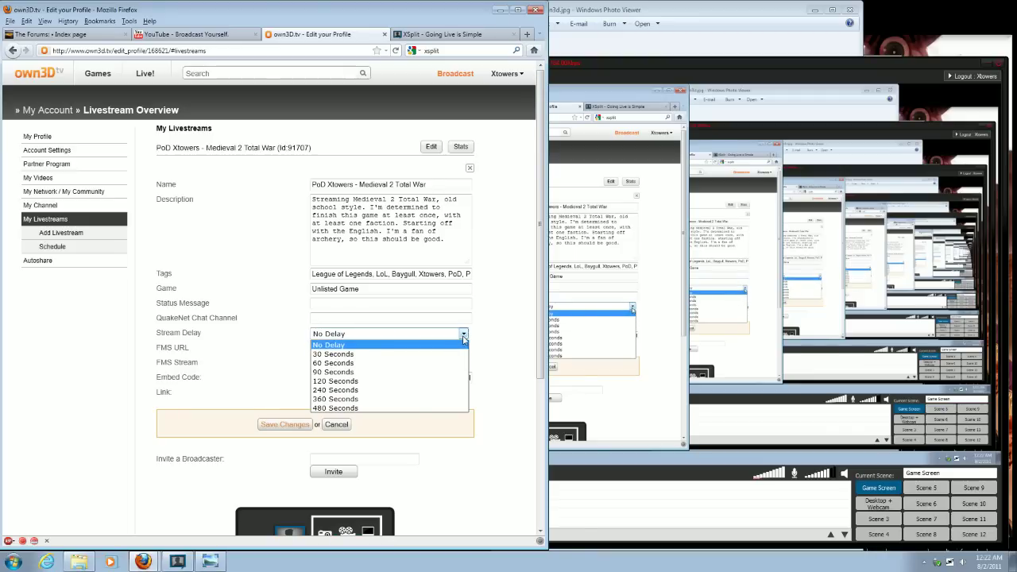
{"action": "left_click", "coordinate": [464, 337]}
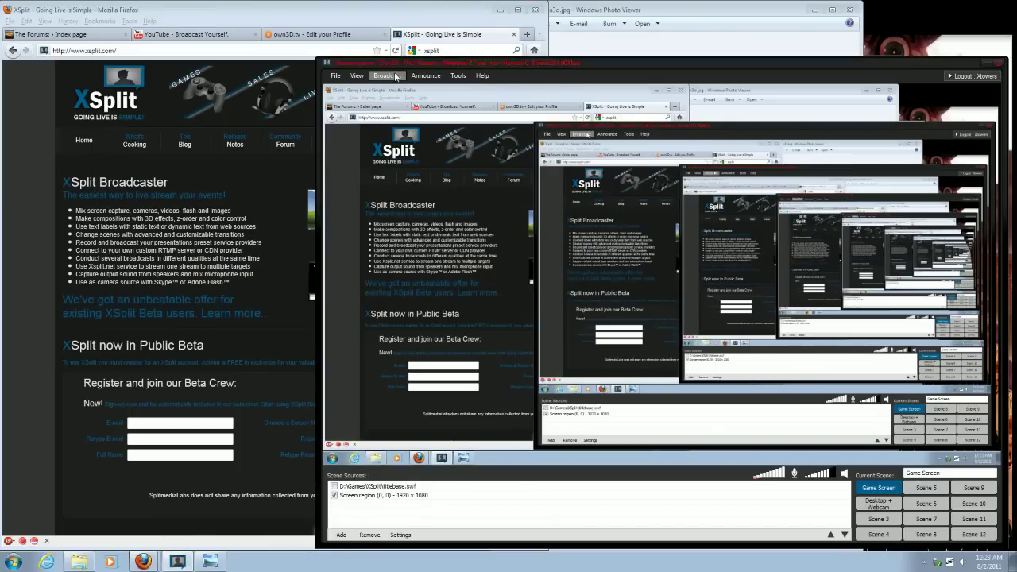
List XSplit's broadcast channels, with Own3D PoD Xtowers - Medieval 2 Total War checked.
{"action": "left_click", "coordinate": [395, 75]}
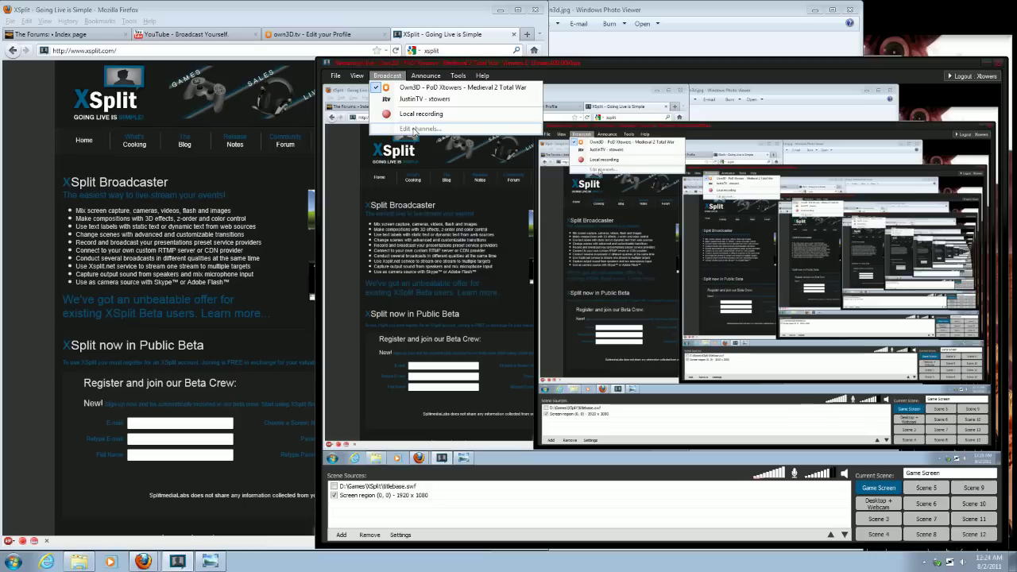
Close the channel list and show Addchannelown3d.jpg in a restored Windows Photo Viewer window.
{"action": "left_click", "coordinate": [561, 62]}
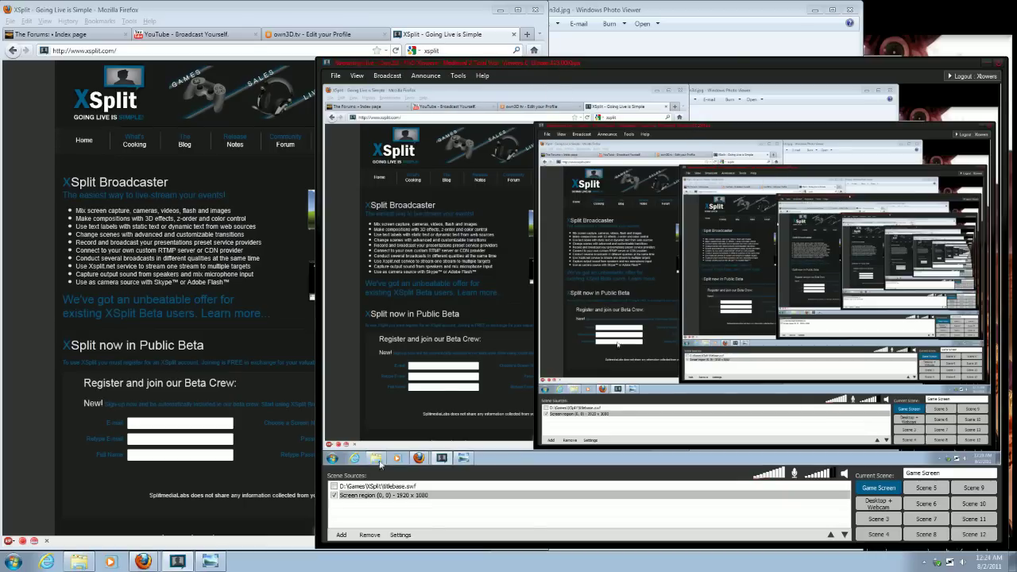
{"action": "left_click", "coordinate": [211, 562]}
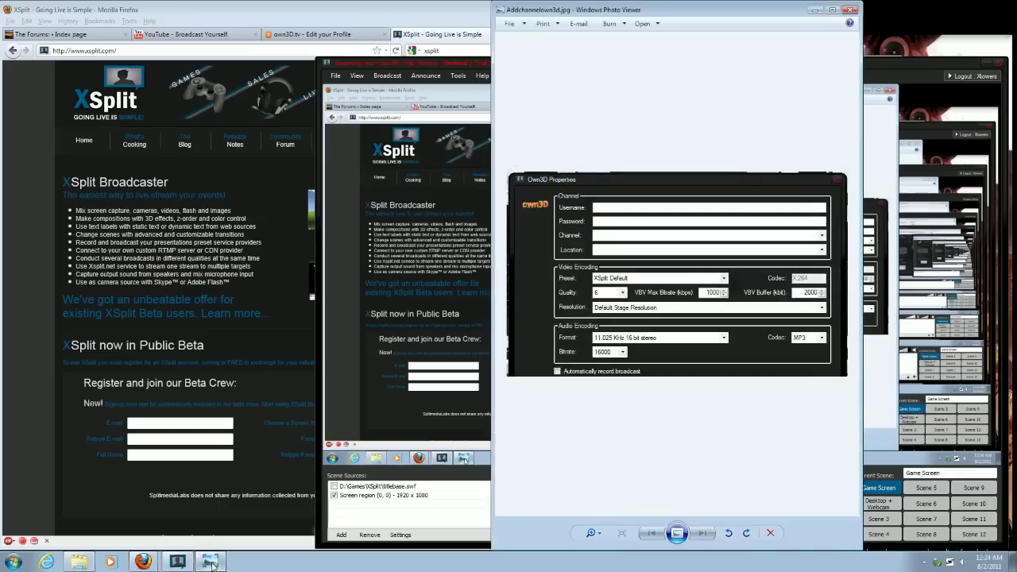
{"action": "double_click", "coordinate": [650, 11]}
Move the Addchannelown3d.jpg viewer window and maximize it to fill the screen.
{"action": "left_click_drag", "start_coordinate": [704, 241], "coordinate": [508, 116]}
{"action": "key", "text": "super+Up"}
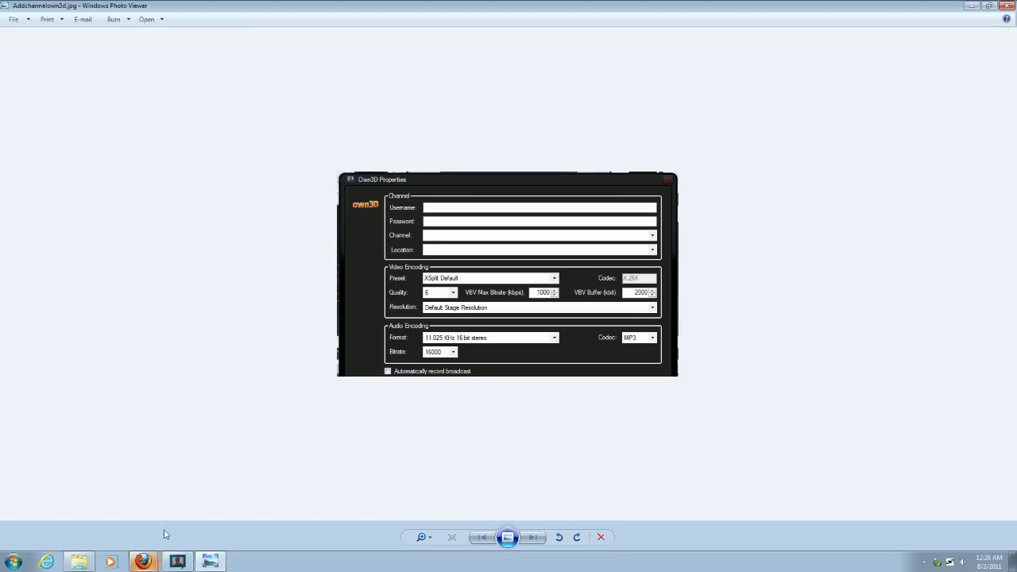
Return to XSplit Broadcaster and confirm Own3D is ticked in the Broadcast channel list.
{"action": "left_click", "coordinate": [177, 562]}
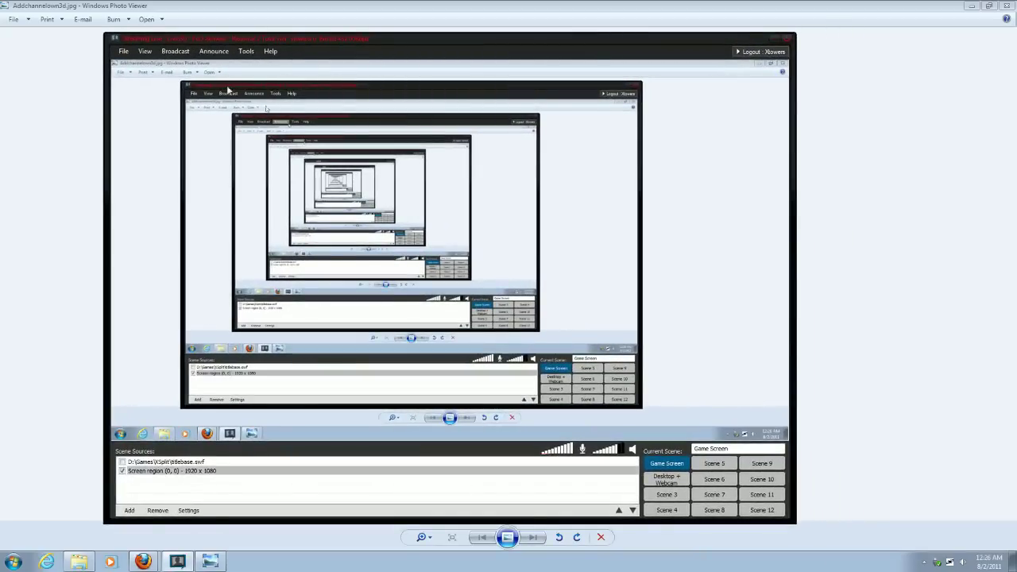
{"action": "left_click", "coordinate": [176, 52]}
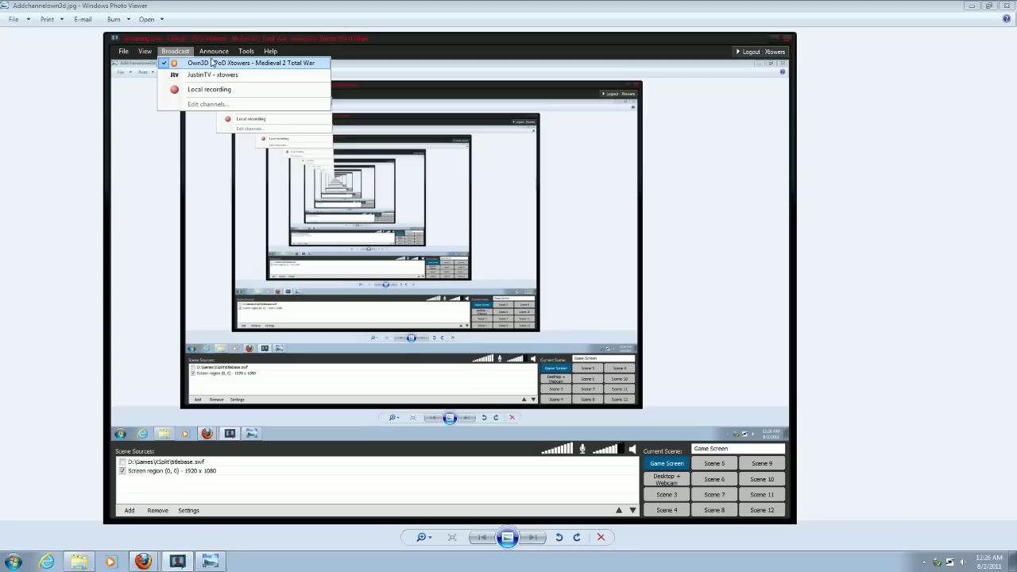
{"action": "left_click", "coordinate": [213, 62]}
{"action": "left_click", "coordinate": [188, 52]}
{"action": "left_click", "coordinate": [188, 53]}
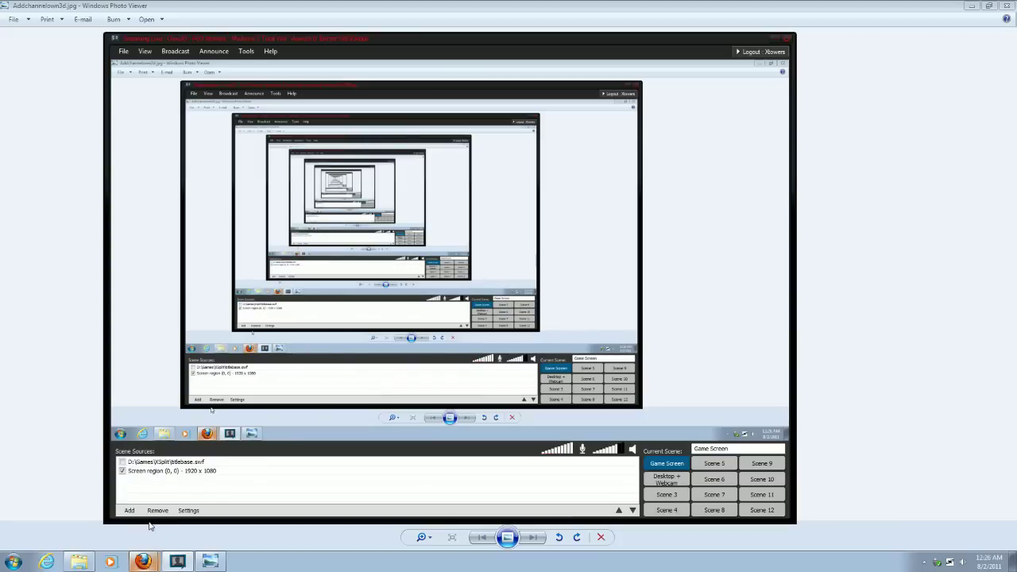
Load the own3D.tv home page and open the Broadcaster popup from the account menu.
{"action": "left_click", "coordinate": [151, 555]}
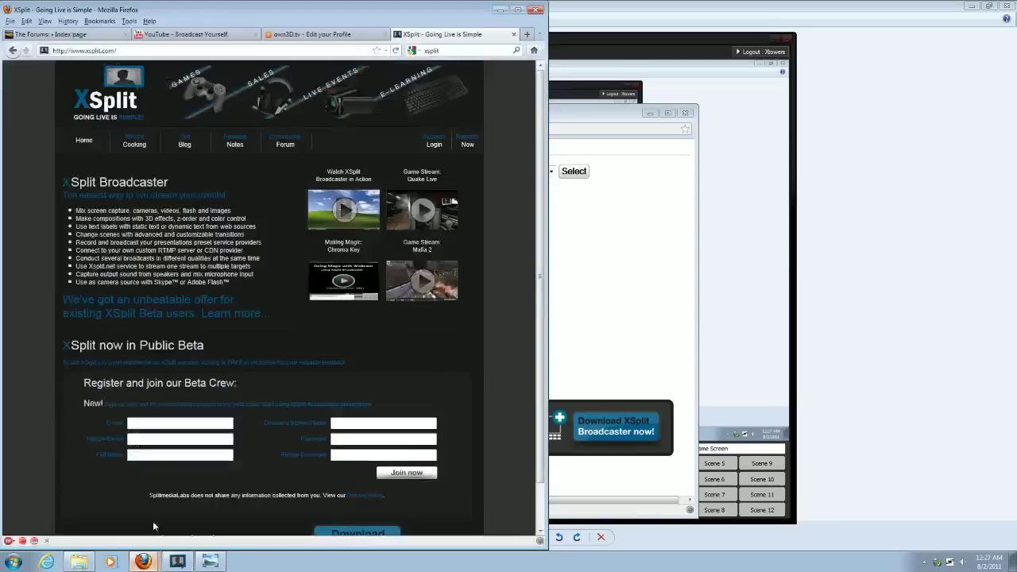
{"action": "left_click", "coordinate": [293, 35]}
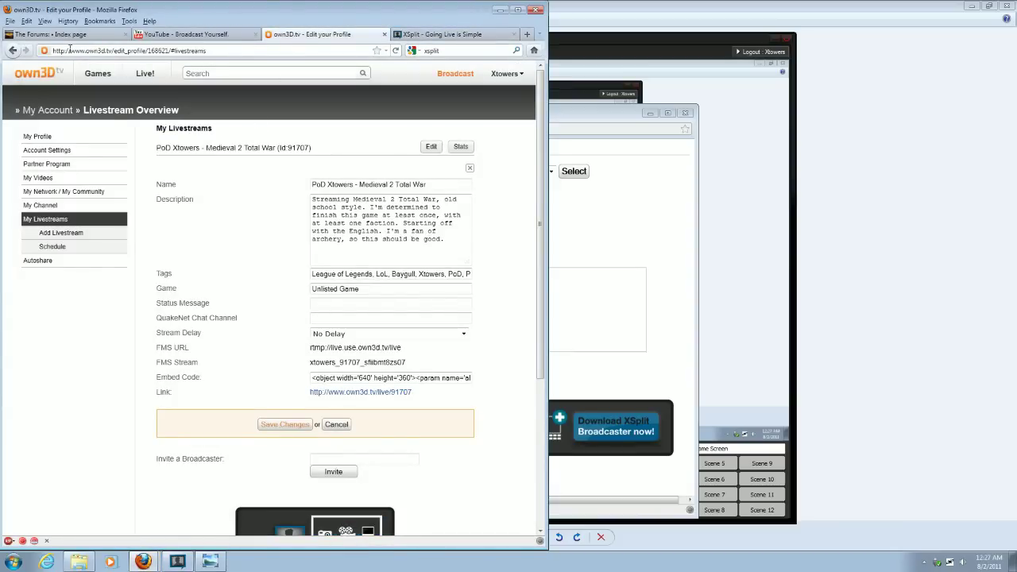
{"action": "left_click_drag", "start_coordinate": [112, 50], "coordinate": [207, 50]}
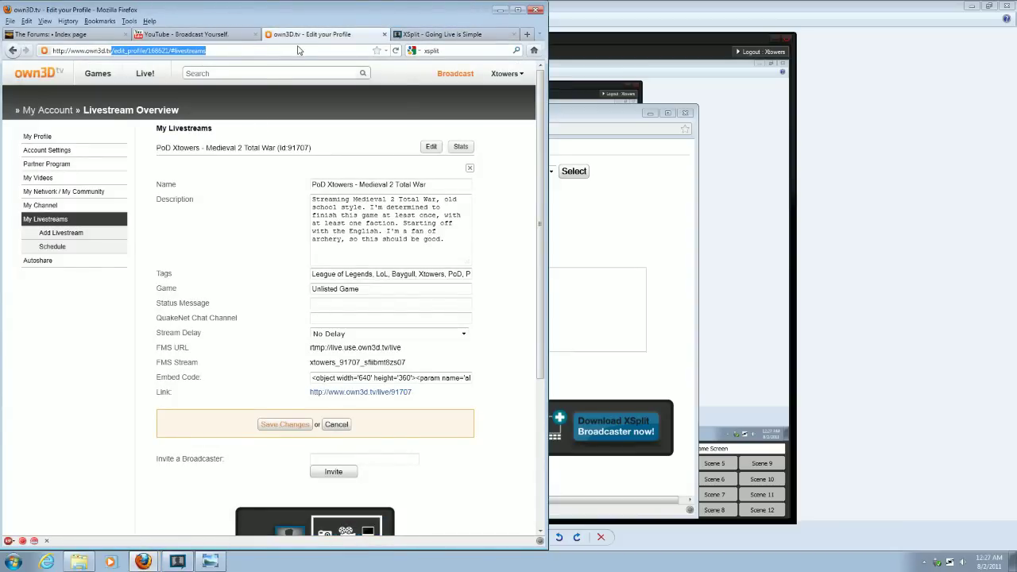
{"action": "key", "text": "BackSpace"}
{"action": "key", "text": "Return"}
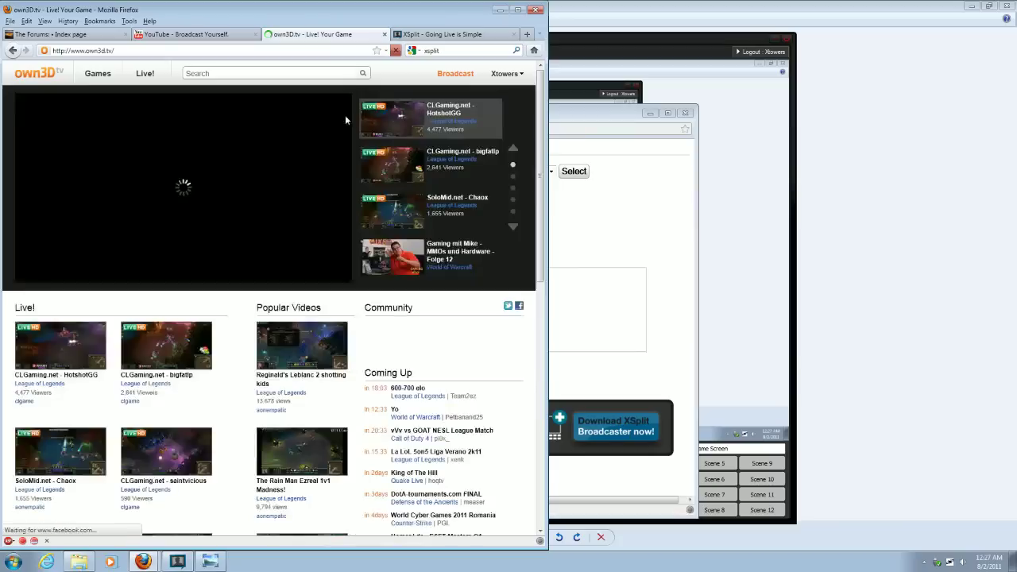
{"action": "left_click", "coordinate": [518, 73]}
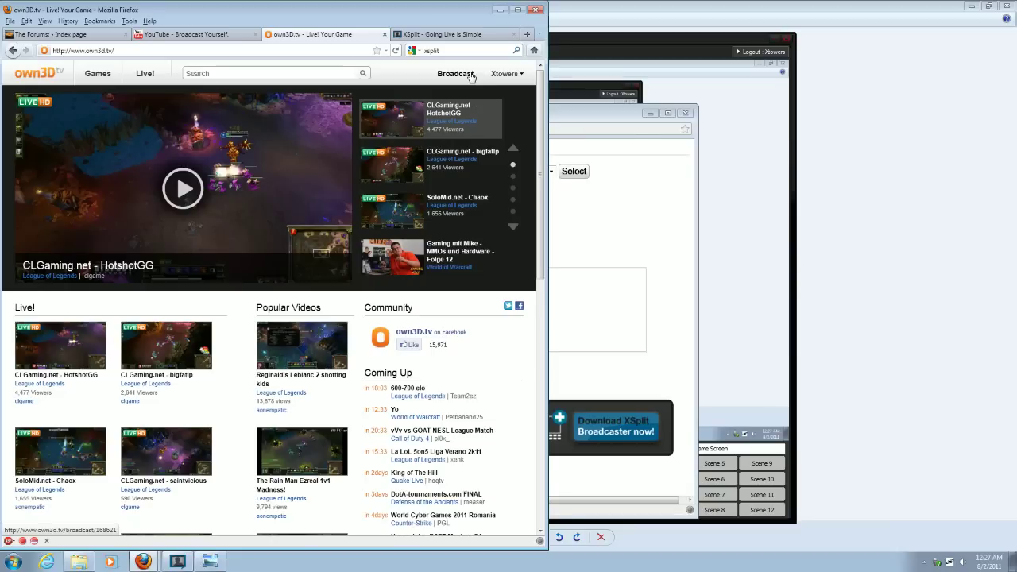
{"action": "left_click", "coordinate": [471, 74]}
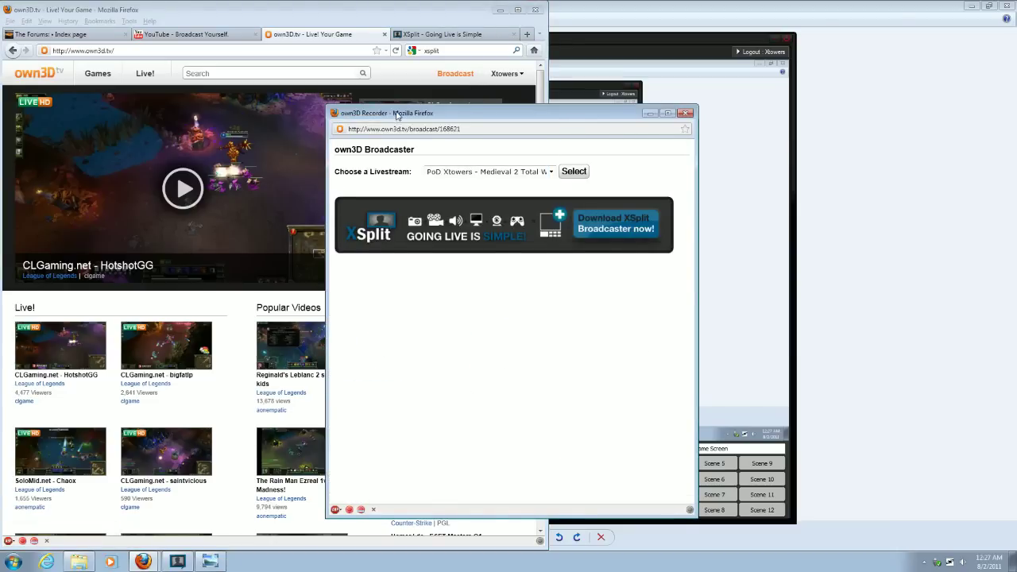
Move the Broadcaster popup aside and select the PoD Xtowers - Medieval 2 Total War livestream.
{"action": "left_click_drag", "start_coordinate": [398, 115], "coordinate": [628, 59]}
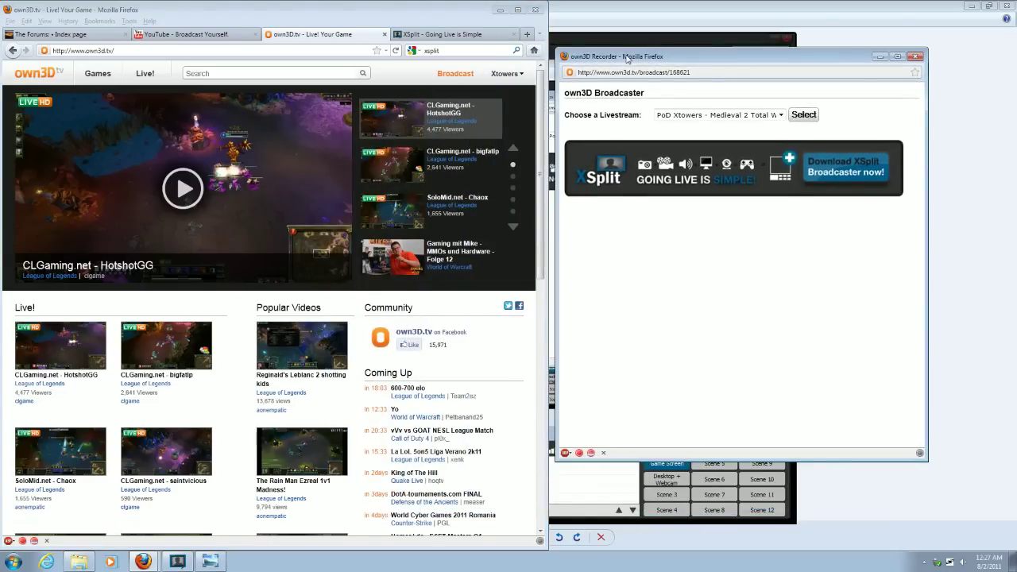
{"action": "left_click", "coordinate": [805, 114]}
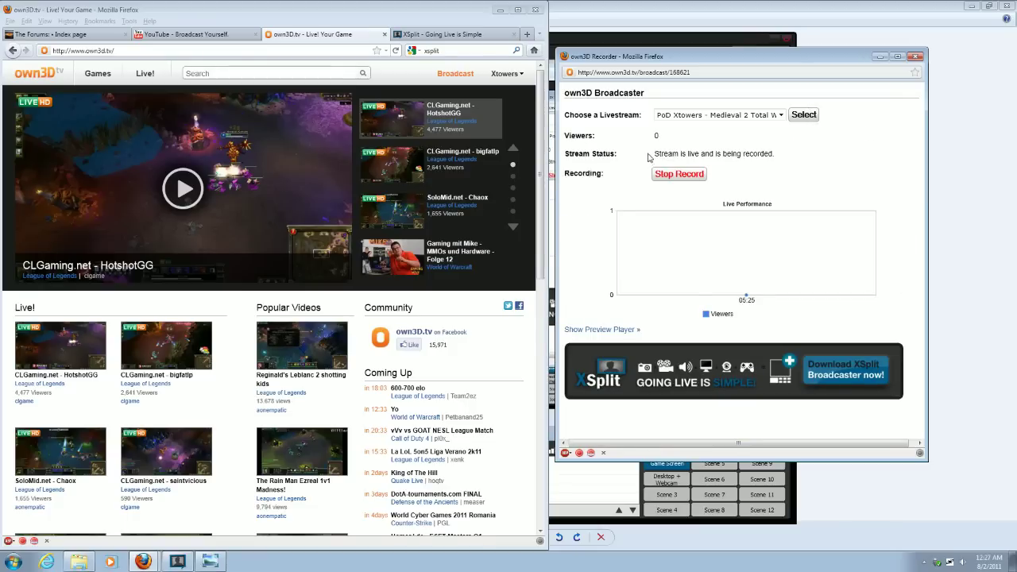
{"action": "left_click", "coordinate": [783, 116]}
{"action": "left_click", "coordinate": [784, 117]}
Highlight the Stream Status row showing live and recording, then open a blank Firefox tab.
{"action": "left_click_drag", "start_coordinate": [779, 157], "coordinate": [747, 166]}
{"action": "left_click", "coordinate": [645, 157]}
{"action": "left_click", "coordinate": [782, 163]}
{"action": "triple_click", "coordinate": [781, 162]}
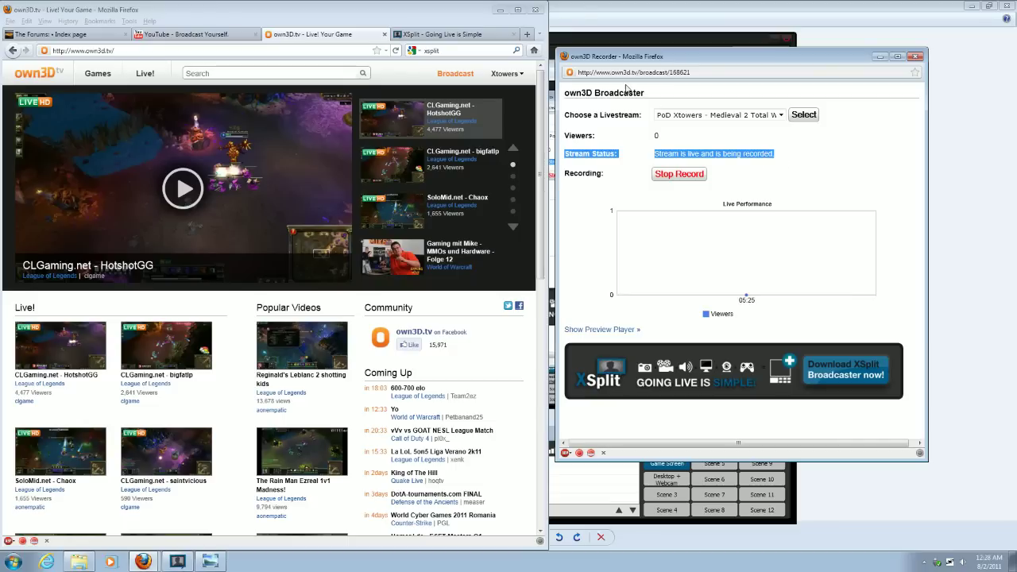
{"action": "left_click", "coordinate": [442, 11]}
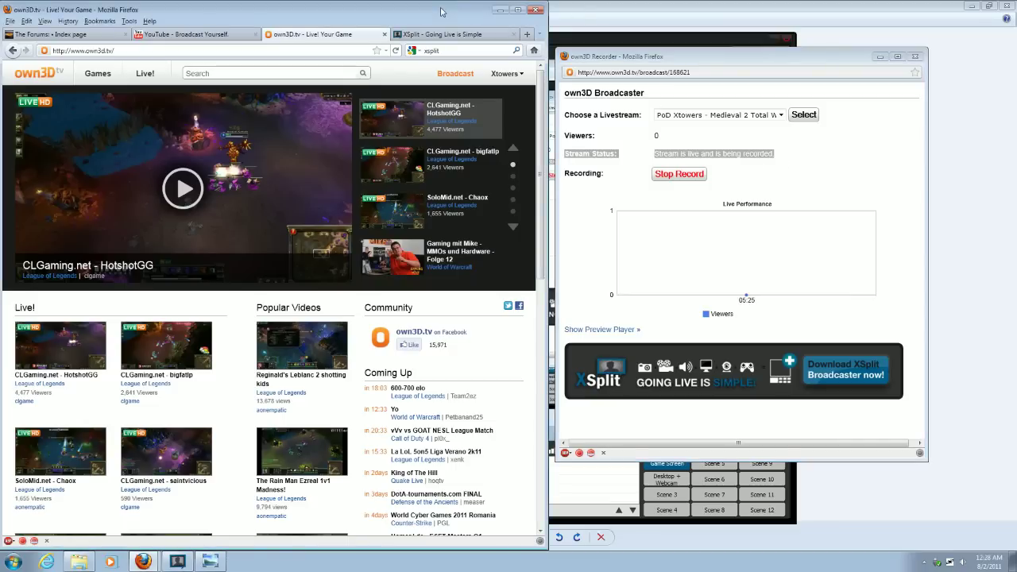
{"action": "left_click", "coordinate": [527, 35]}
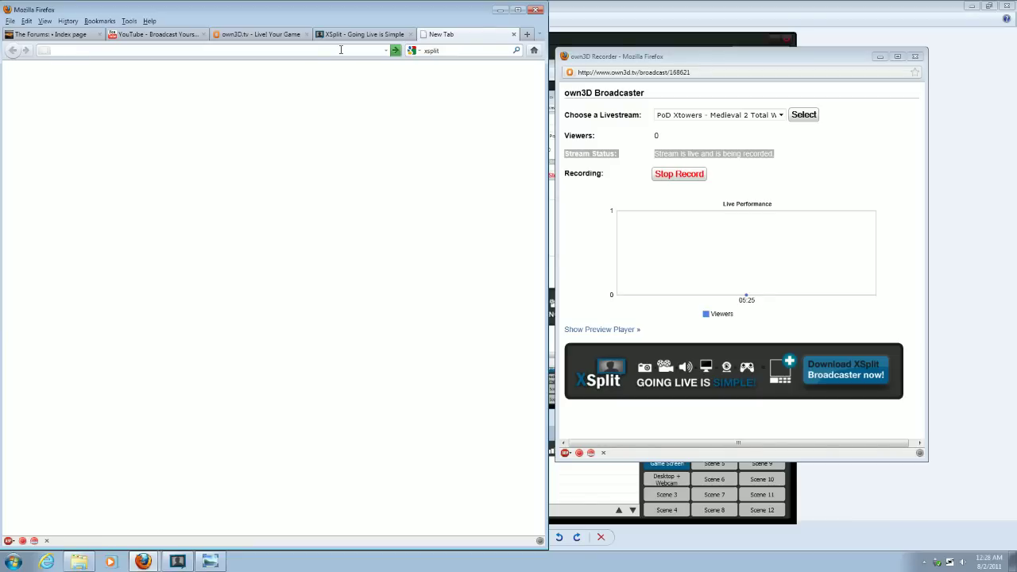
{"action": "type", "text": "http://www.own3d.tv/live/91707"}
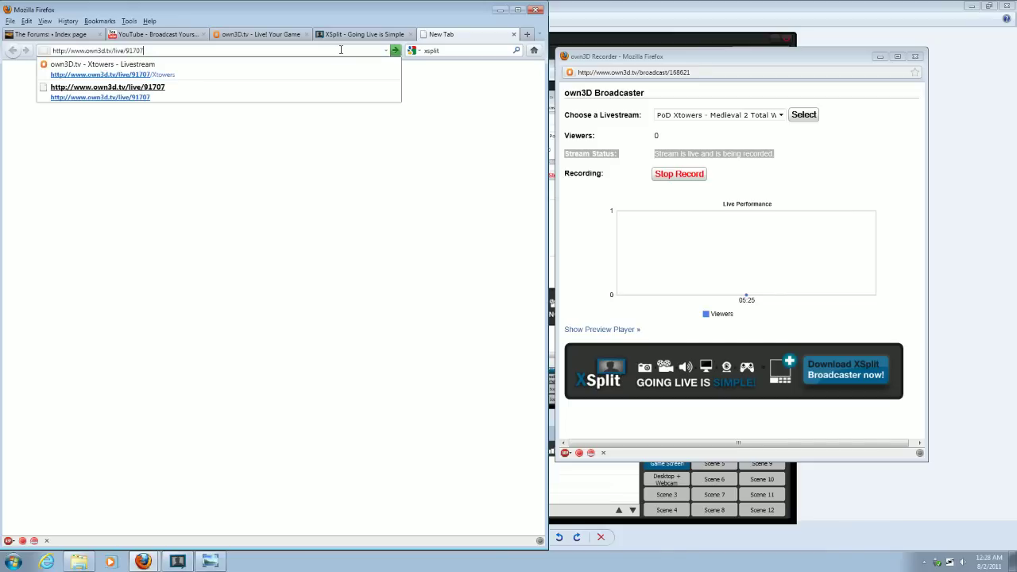
{"action": "key", "text": "Return"}
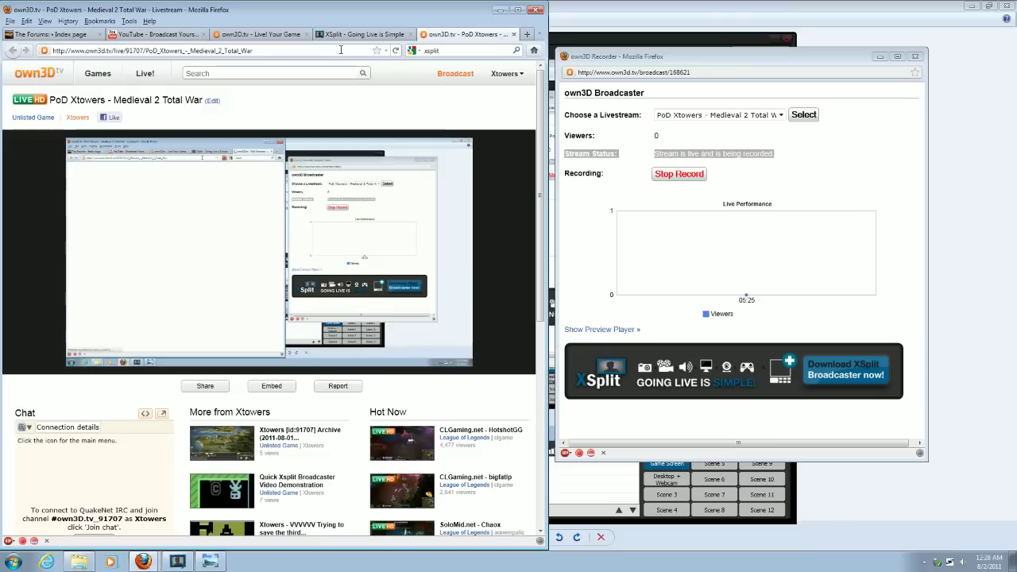
{"action": "middle_click", "coordinate": [481, 38]}
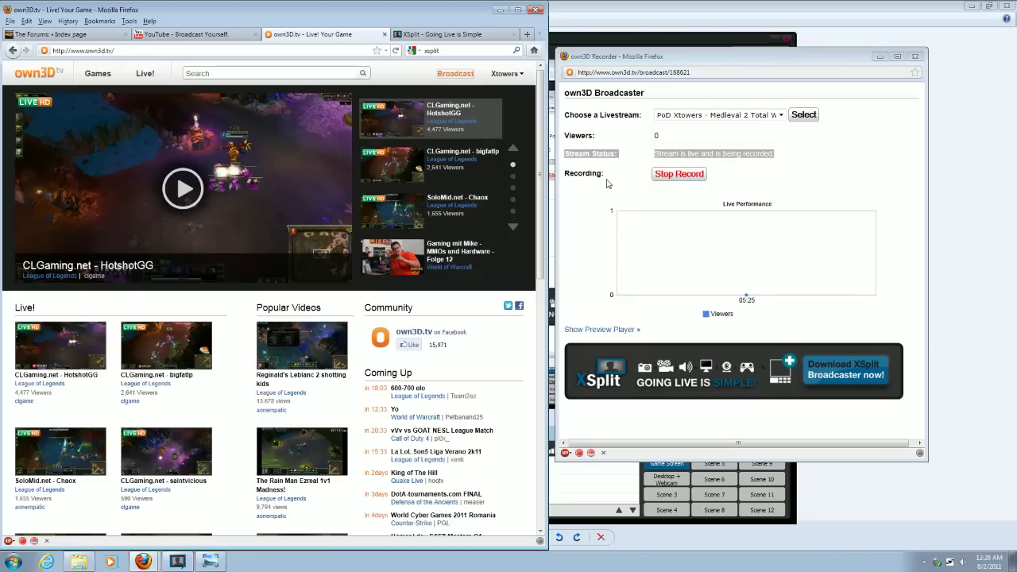
{"action": "left_click", "coordinate": [754, 157]}
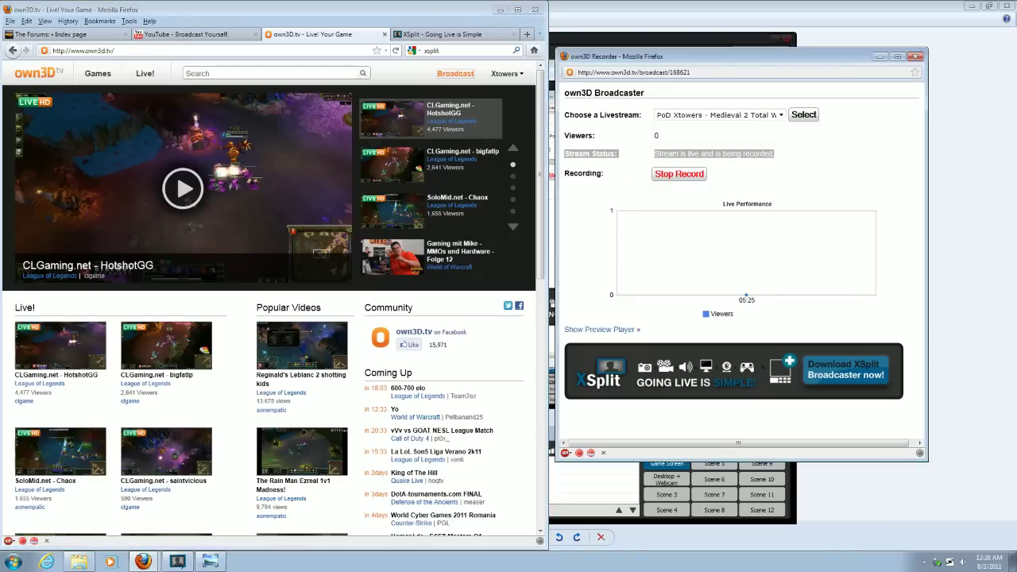
{"action": "left_click_drag", "start_coordinate": [716, 154], "coordinate": [774, 153]}
{"action": "left_click", "coordinate": [774, 156]}
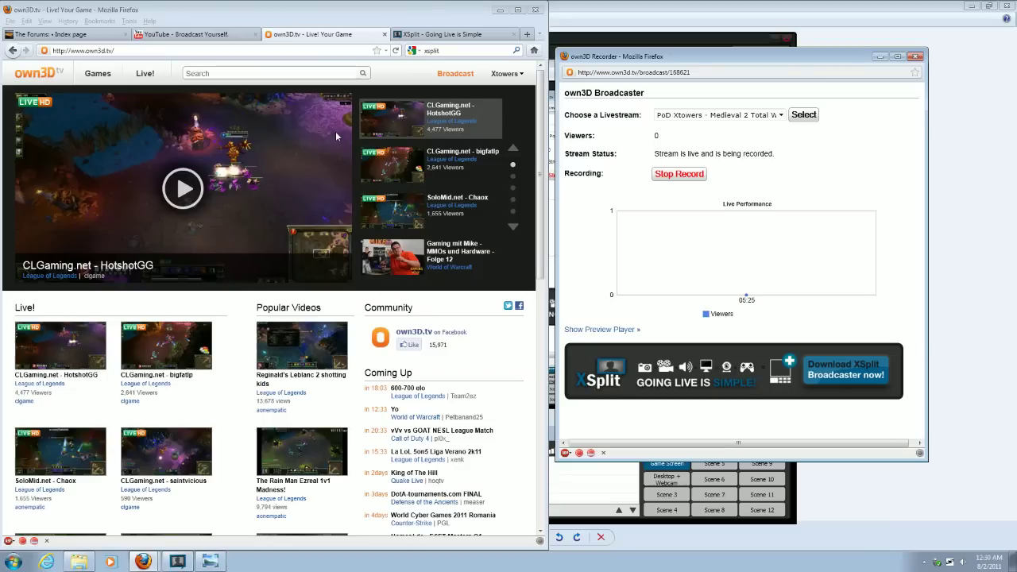
Show the Own3D Properties image, then return to XSplit Broadcaster's Game Screen scene.
{"action": "left_click", "coordinate": [208, 562]}
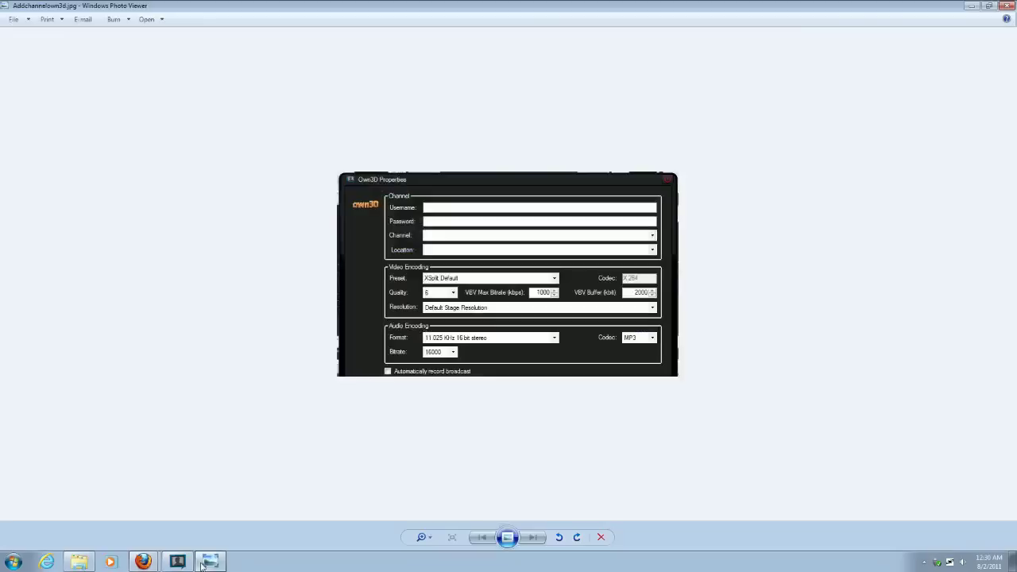
{"action": "left_click", "coordinate": [178, 562]}
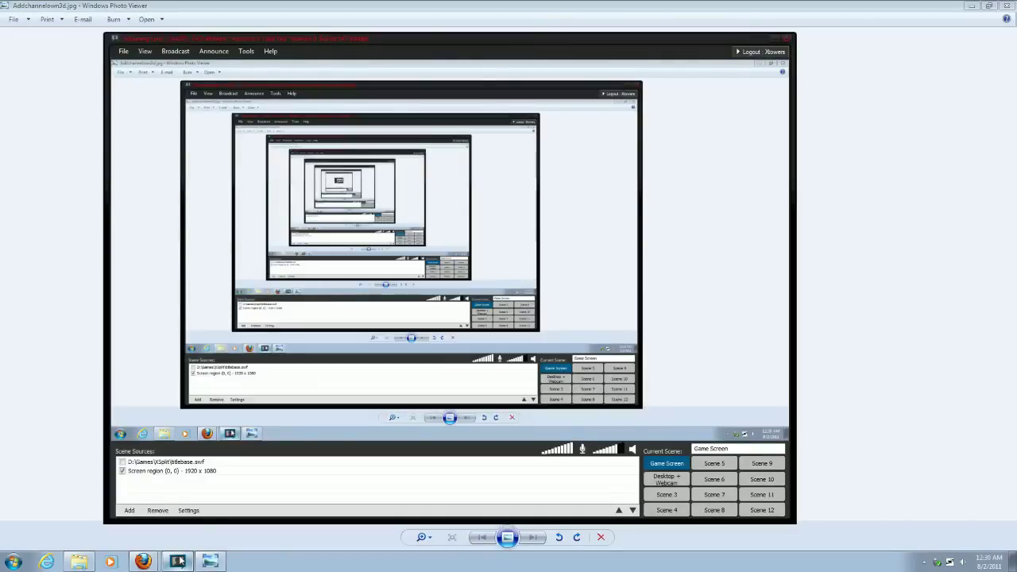